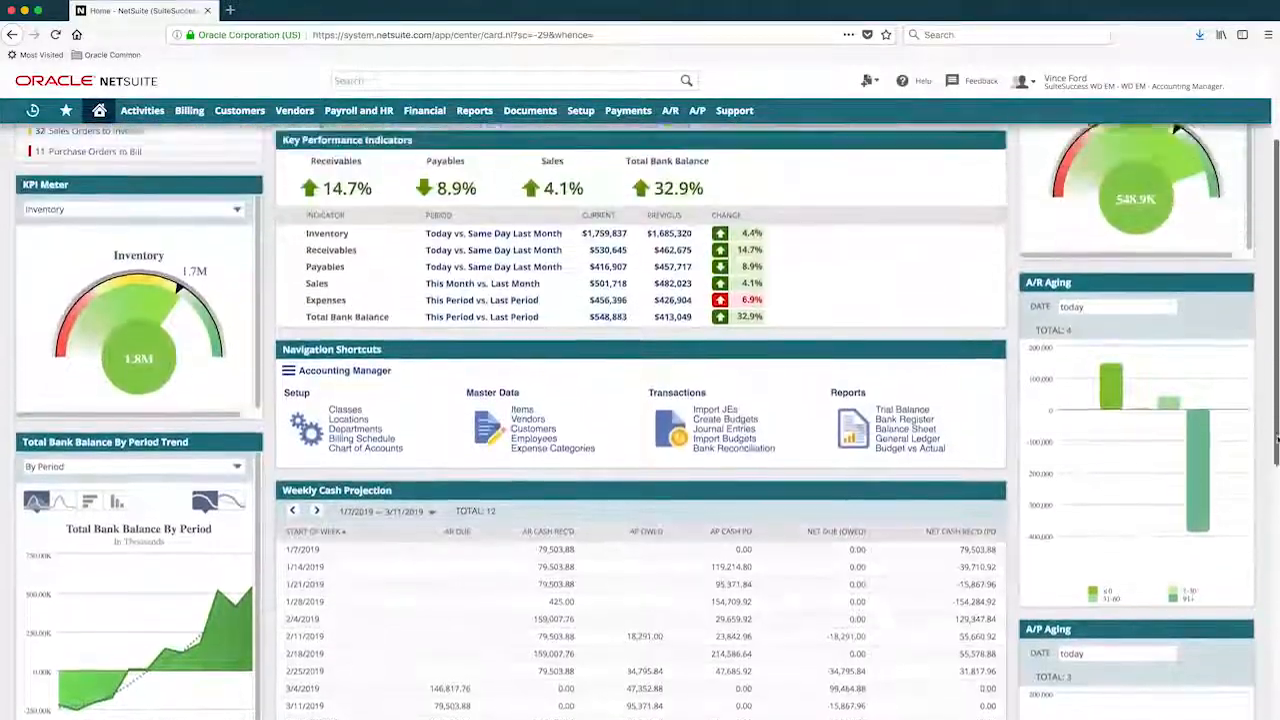
Open the sales orders to invoice from the home dashboard's reminders and look through the listed orders
{"action": "left_click_drag", "start_coordinate": [1277, 438], "coordinate": [1272, 372]}
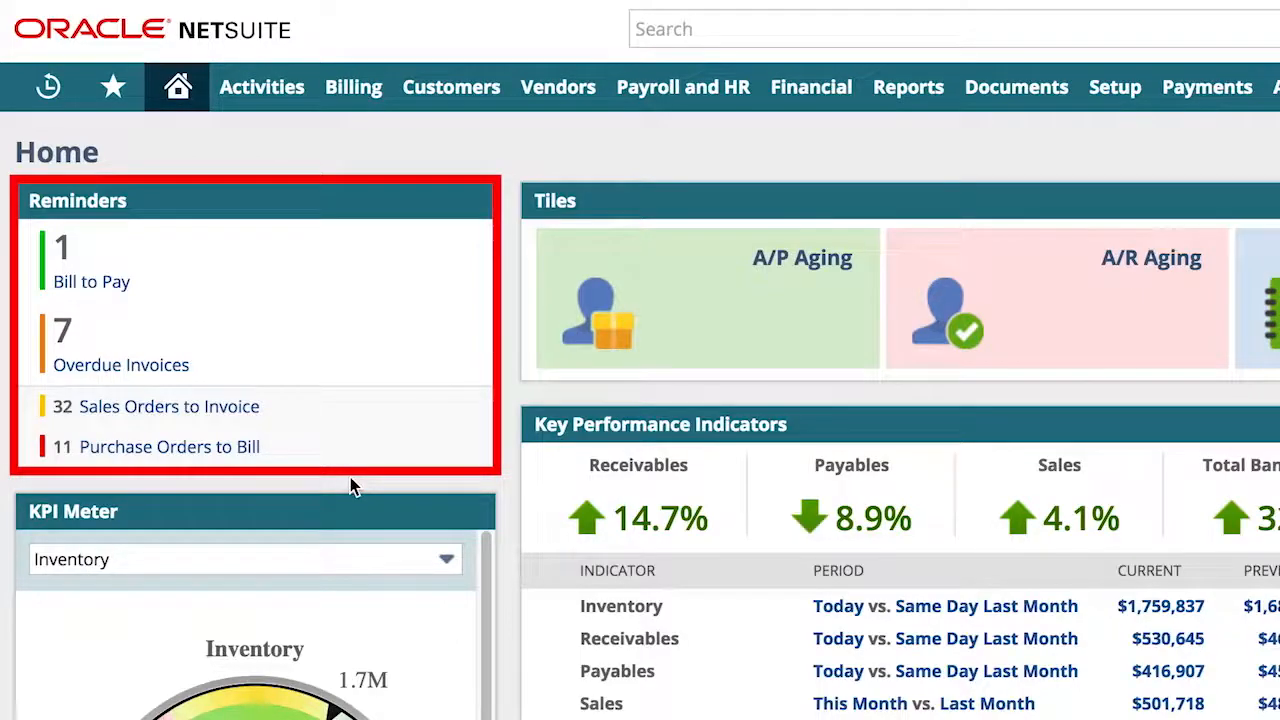
{"action": "left_click", "coordinate": [198, 406]}
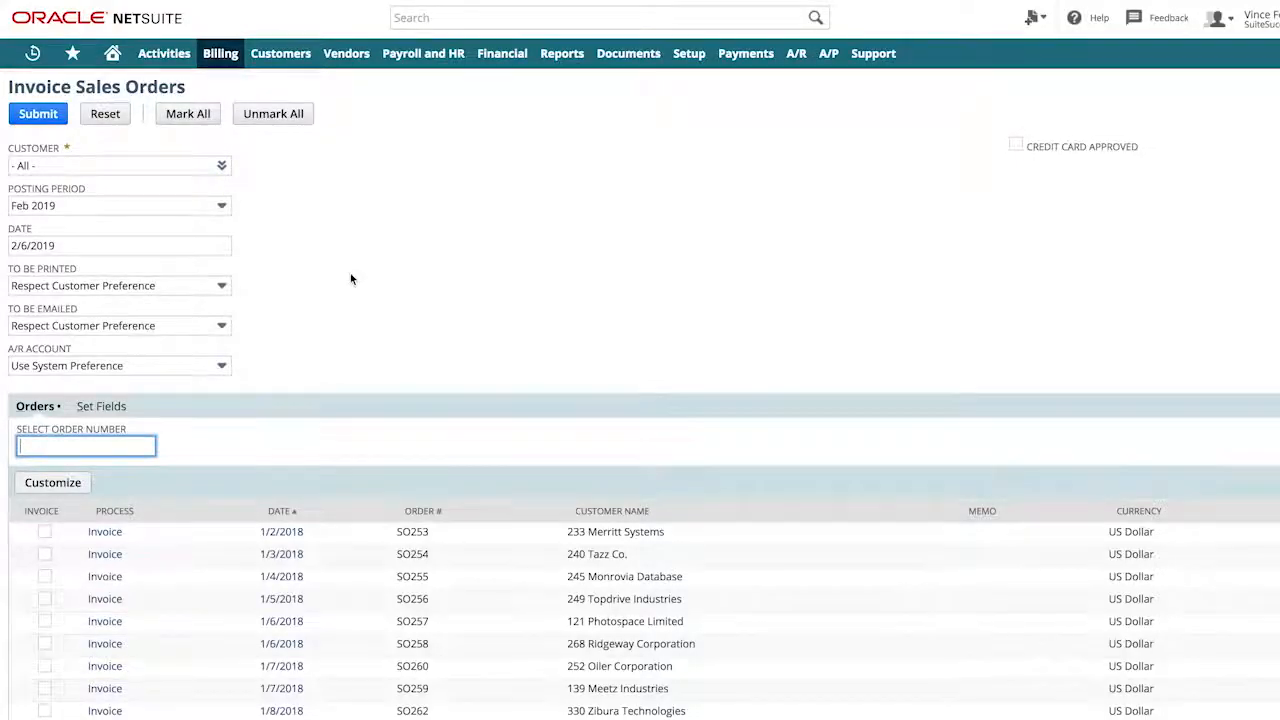
{"action": "scroll", "coordinate": [350, 279], "scroll_direction": "down", "scroll_amount": 3}
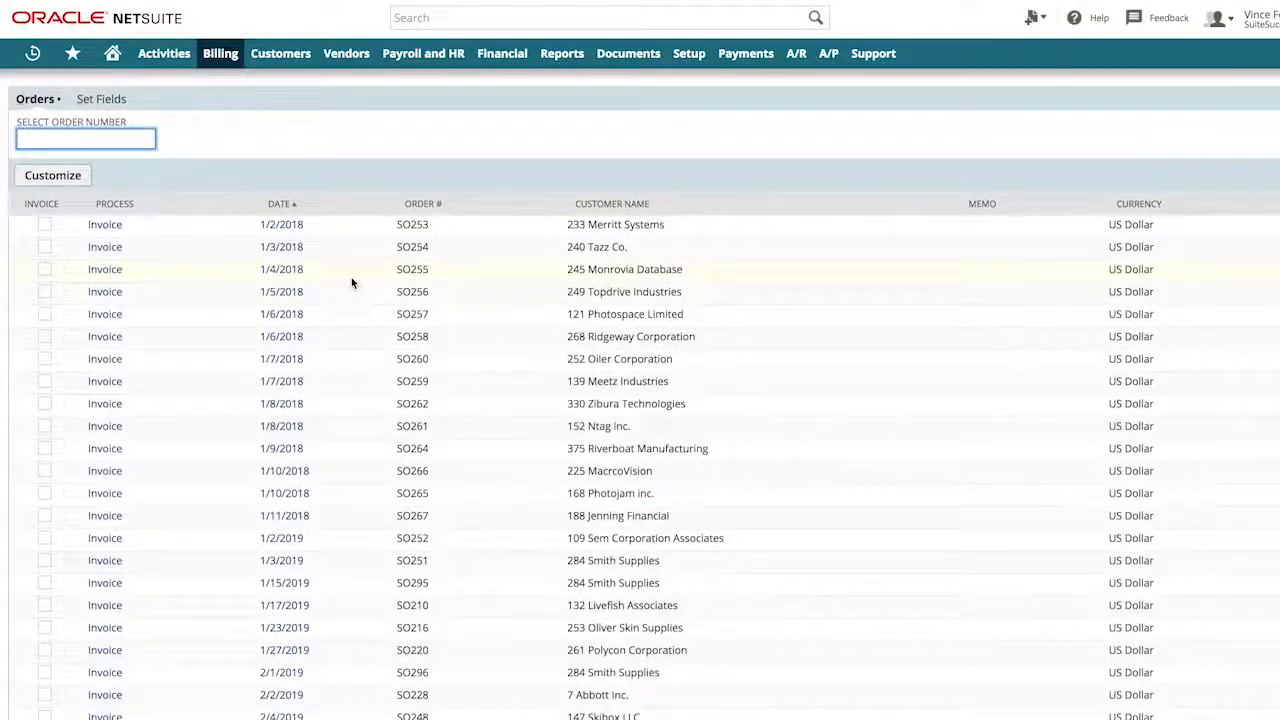
{"action": "scroll", "coordinate": [351, 277], "scroll_direction": "down", "scroll_amount": 2}
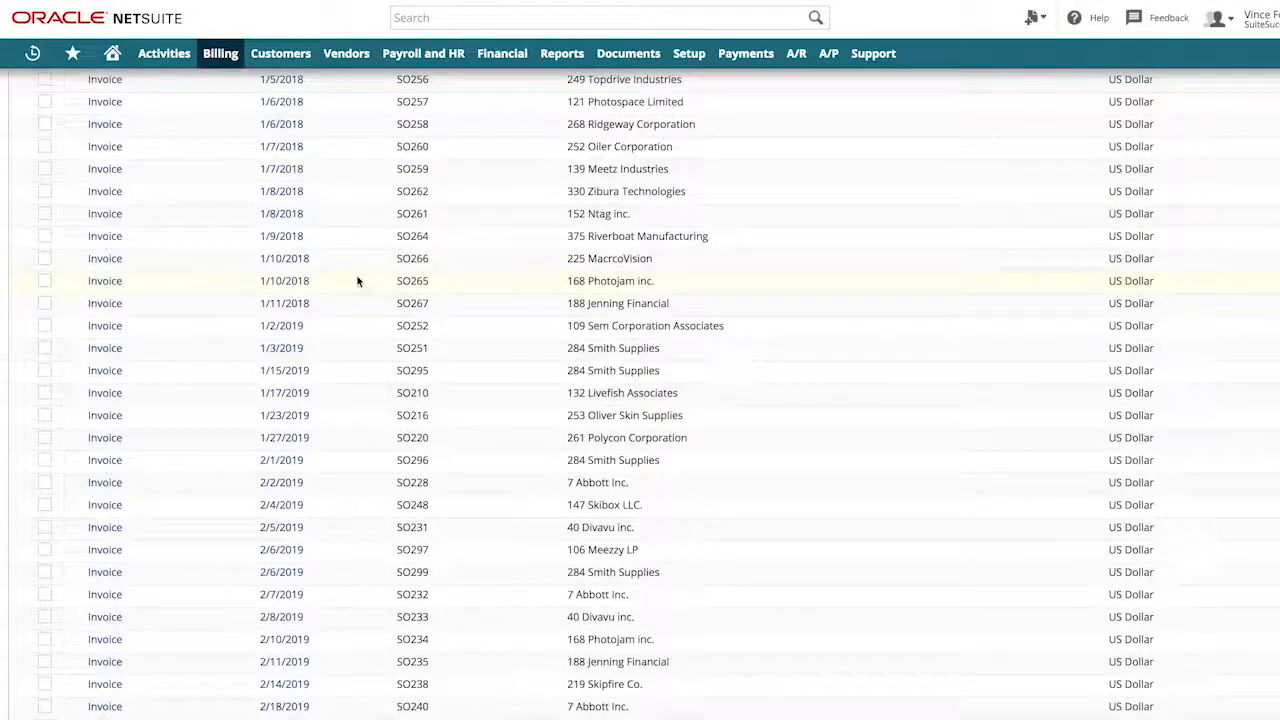
{"action": "scroll", "coordinate": [358, 280], "scroll_direction": "up", "scroll_amount": 5}
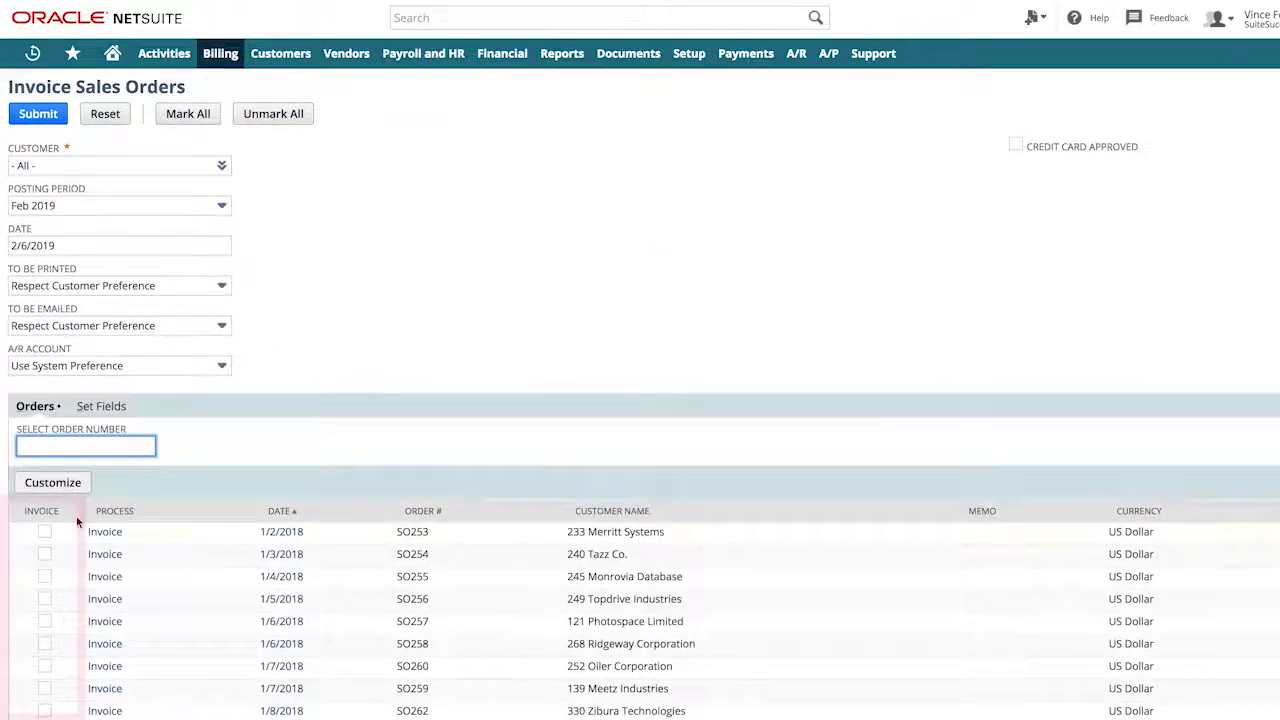
Mark the first three sales orders for invoicing and extend the selection to all listed orders
{"action": "left_click", "coordinate": [47, 534]}
{"action": "left_click", "coordinate": [45, 555]}
{"action": "left_click", "coordinate": [45, 578]}
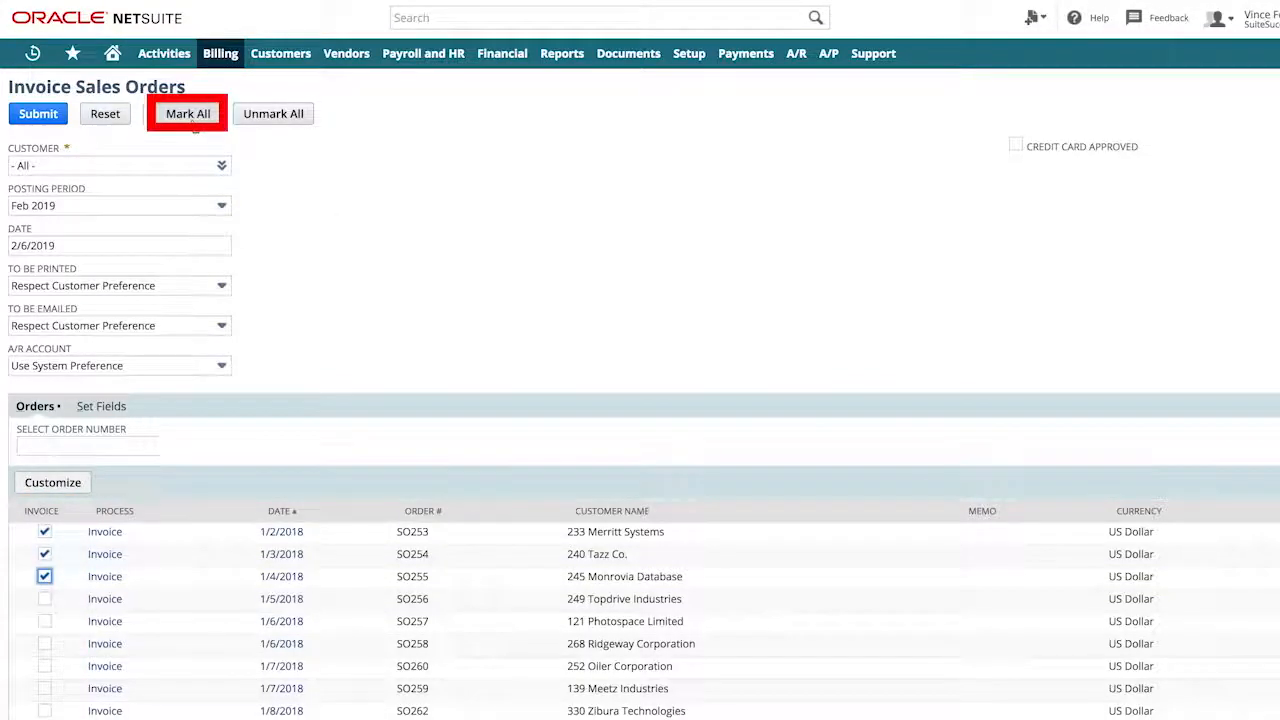
{"action": "left_click", "coordinate": [193, 116]}
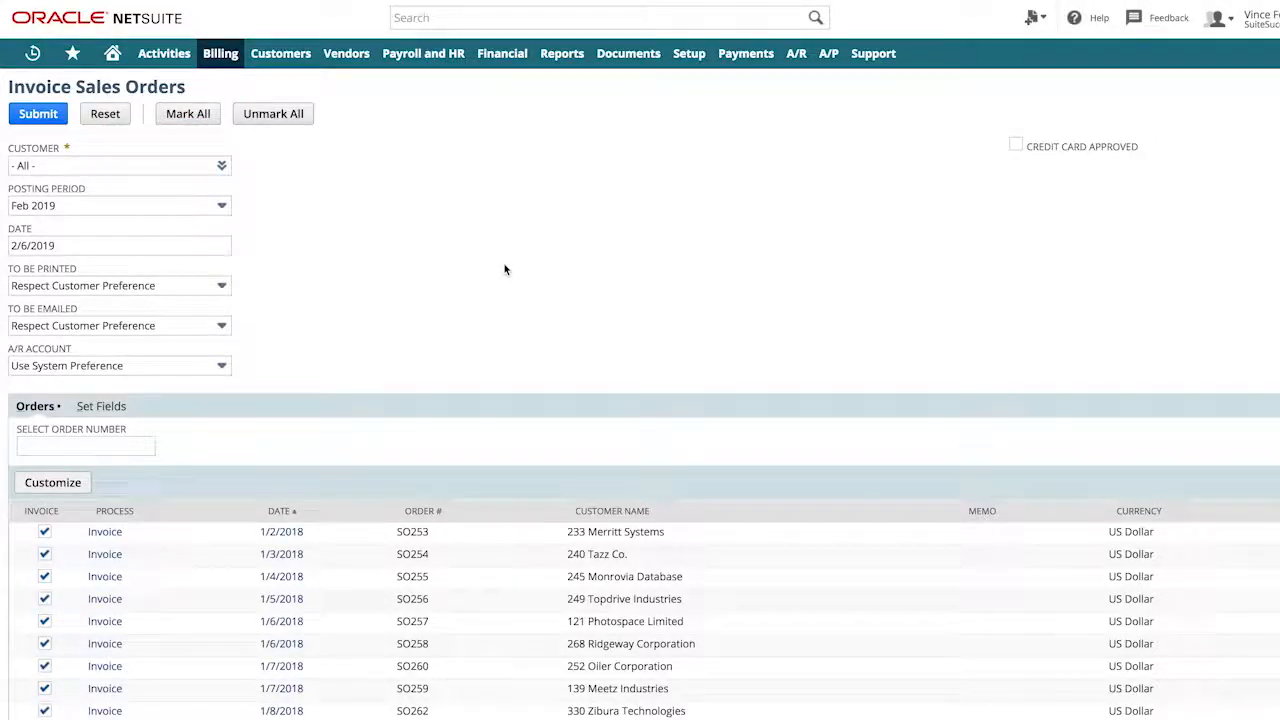
Sort the orders by date with the newest first and exclude the 2/6/2019 Smith Supplies order from invoicing
{"action": "scroll", "coordinate": [507, 266], "scroll_direction": "down", "scroll_amount": 4}
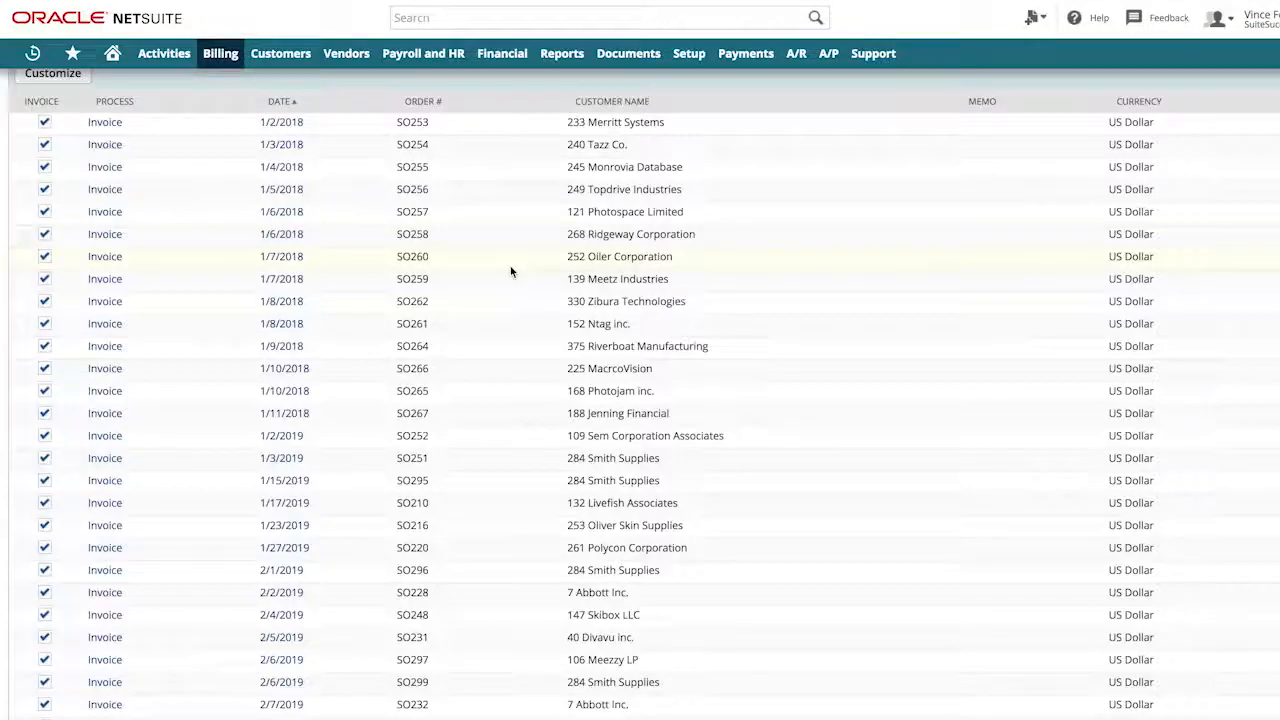
{"action": "left_click", "coordinate": [287, 101]}
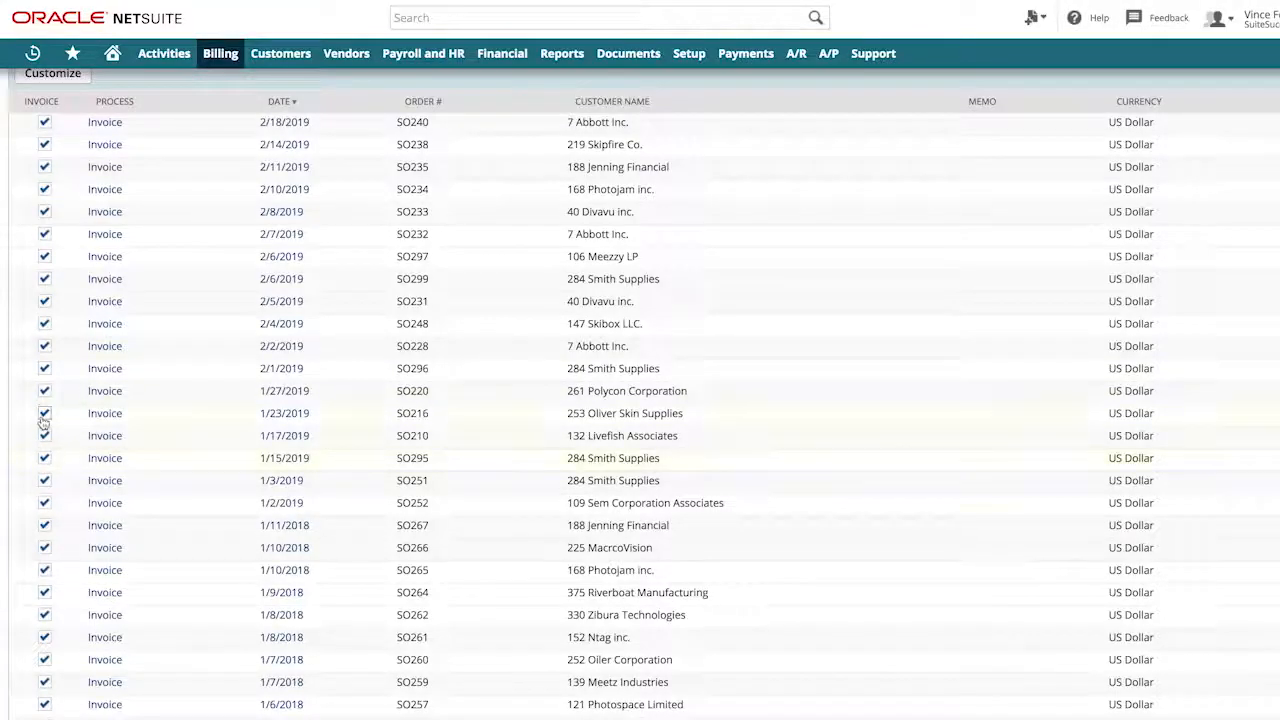
{"action": "left_click", "coordinate": [45, 280]}
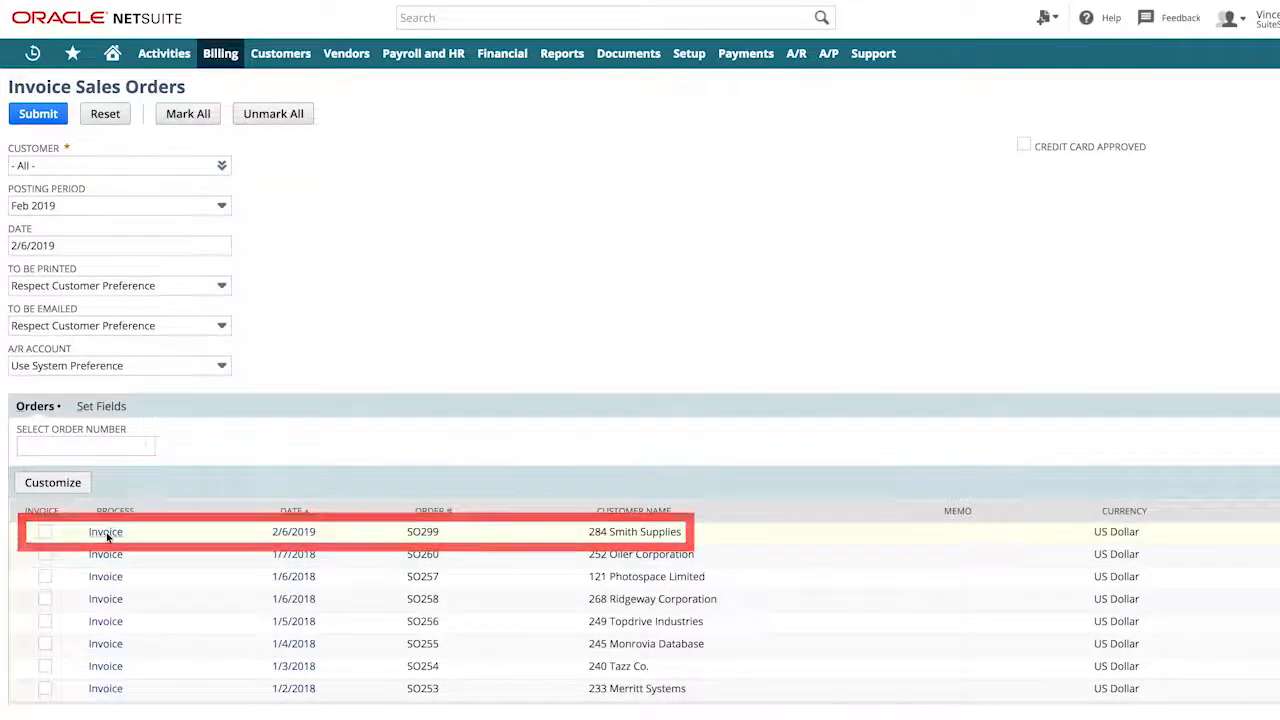
Open the invoice for the 2/6/2019 Smith Supplies order, append " - Dept 223" to its PO number and save it
{"action": "left_click", "coordinate": [106, 533]}
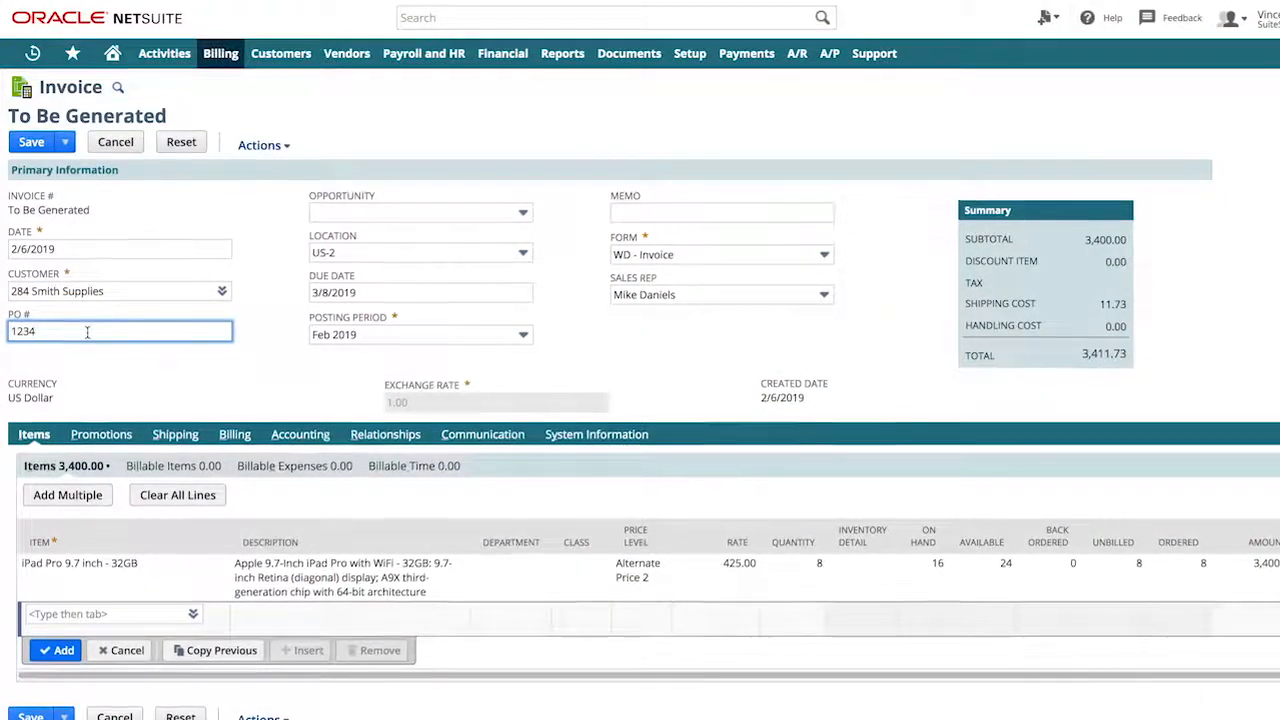
{"action": "type", "text": "-"}
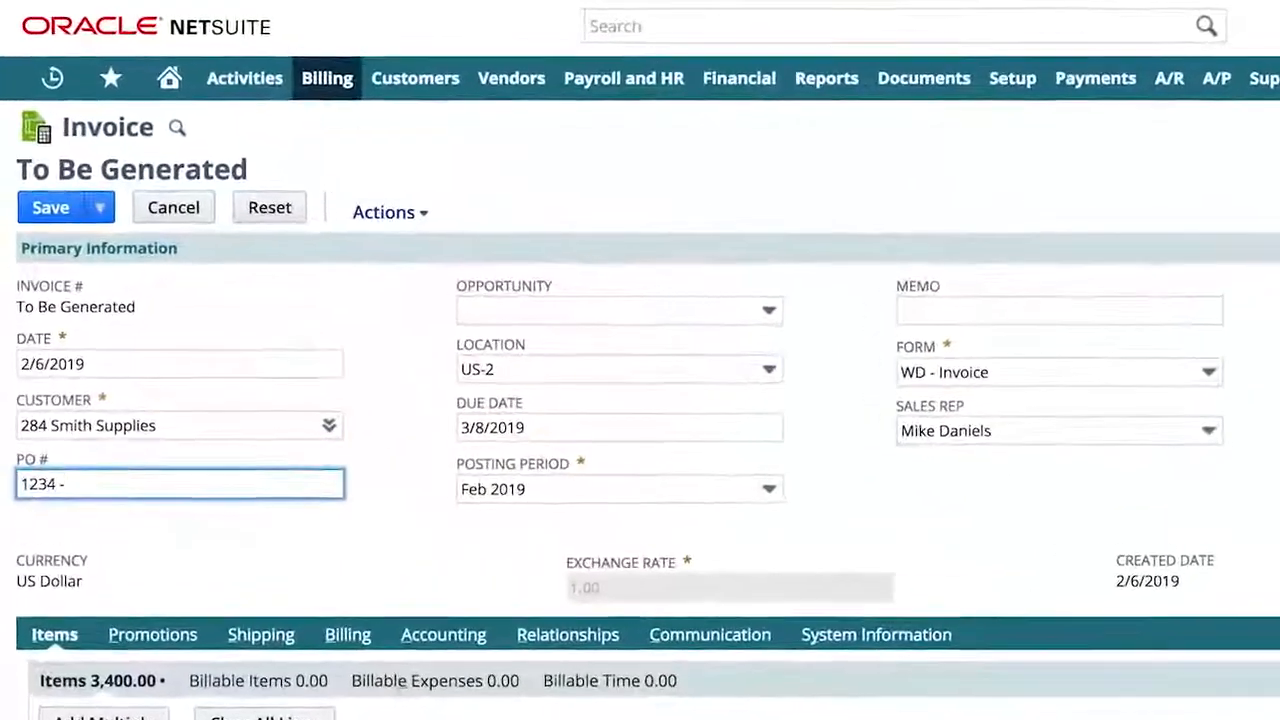
{"action": "type", "text": " Dept 223"}
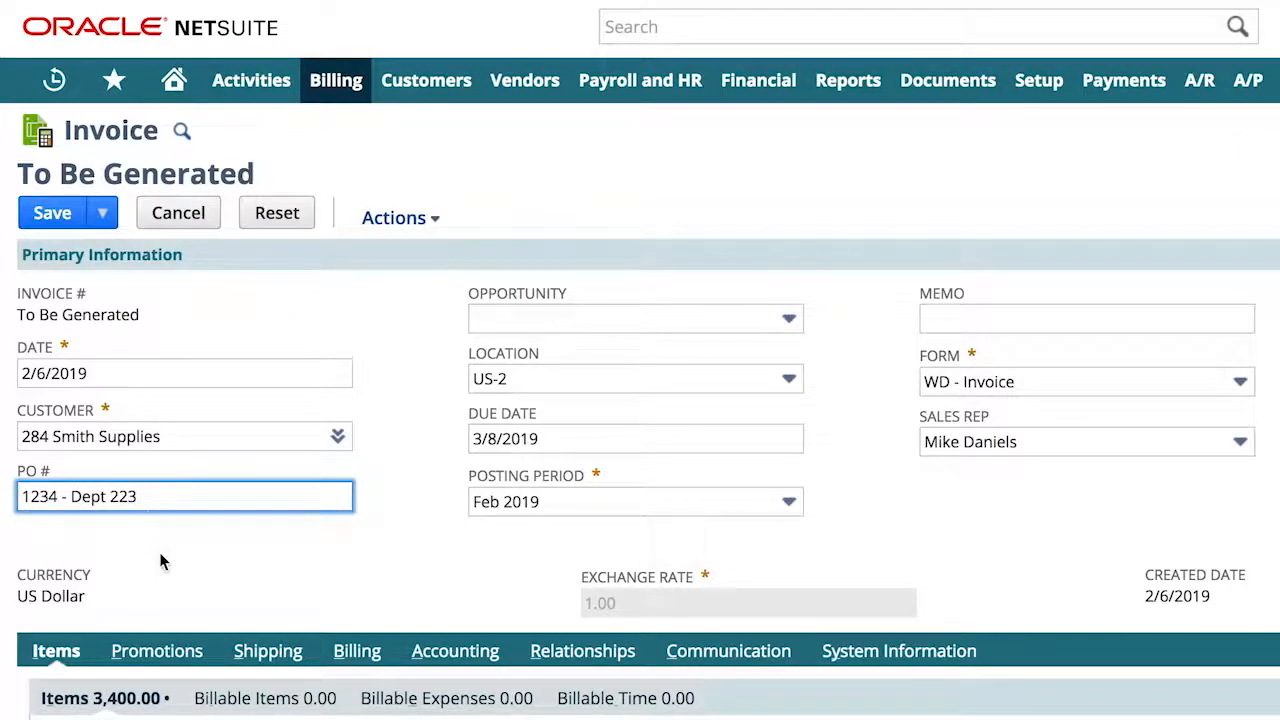
{"action": "left_click", "coordinate": [36, 218]}
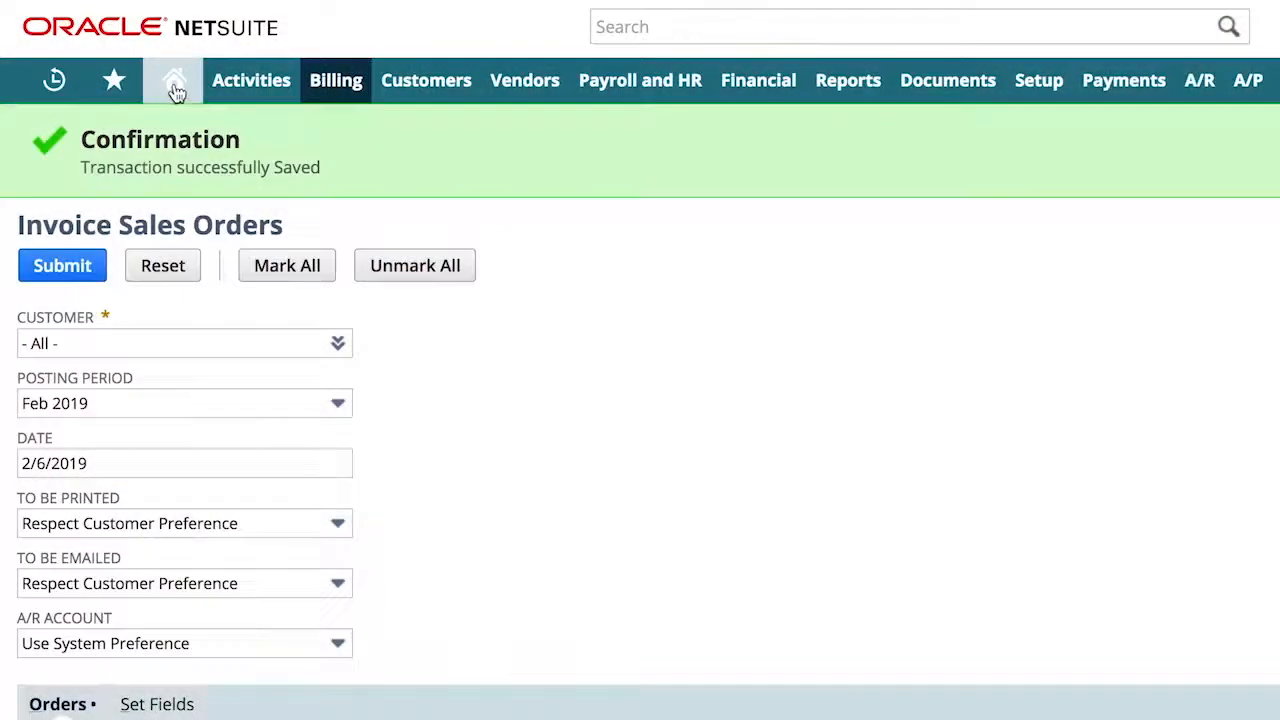
Return to the home dashboard and refresh the Reminders portlet
{"action": "mouse_move", "coordinate": [176, 90]}
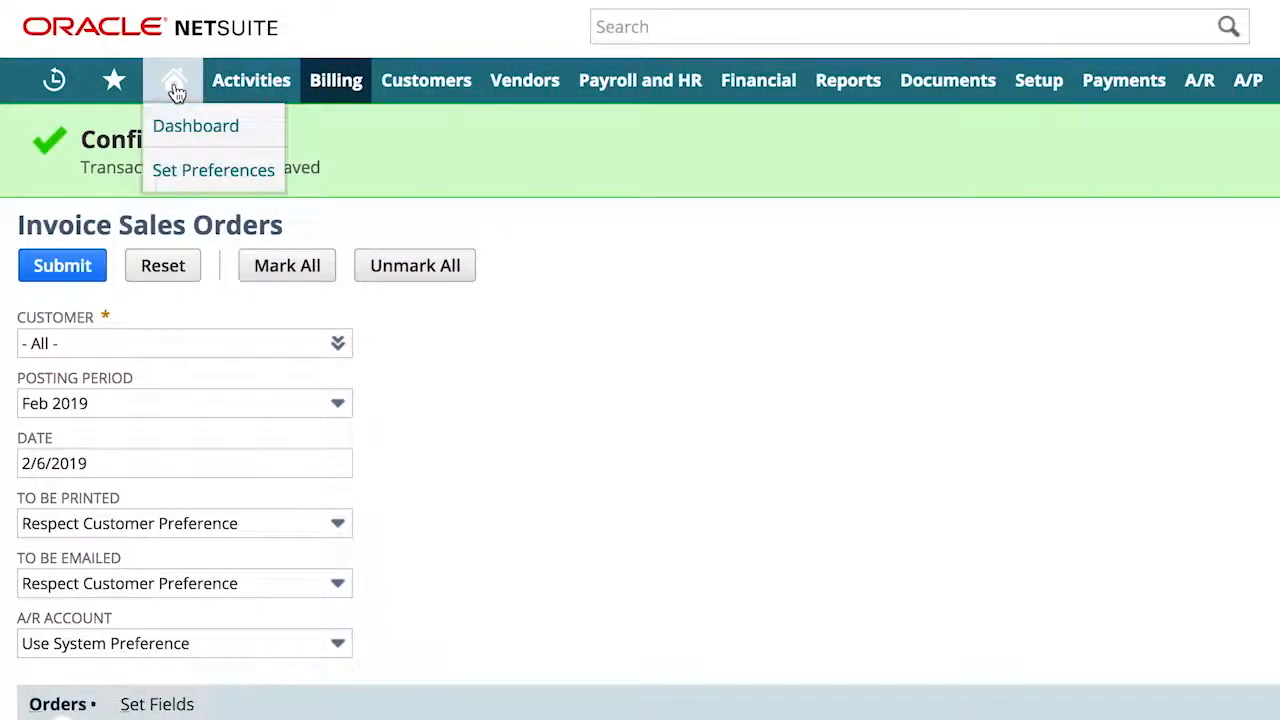
{"action": "left_click", "coordinate": [174, 84]}
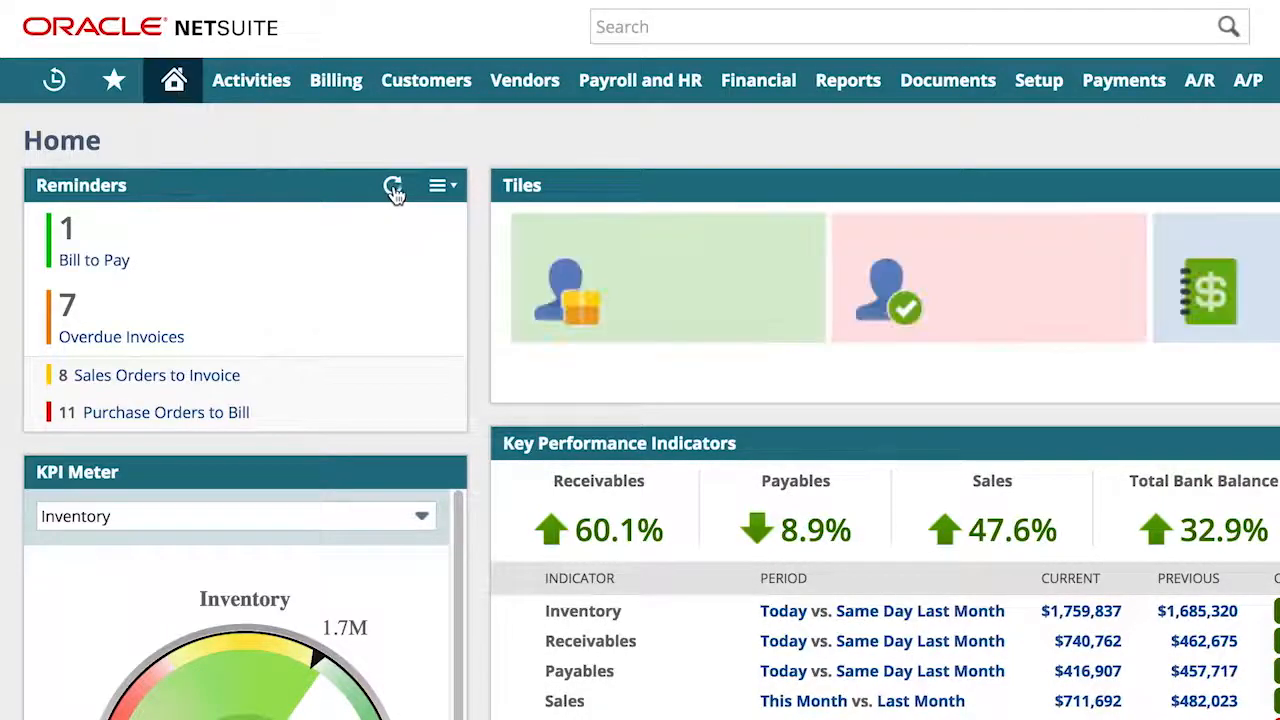
{"action": "left_click", "coordinate": [393, 187]}
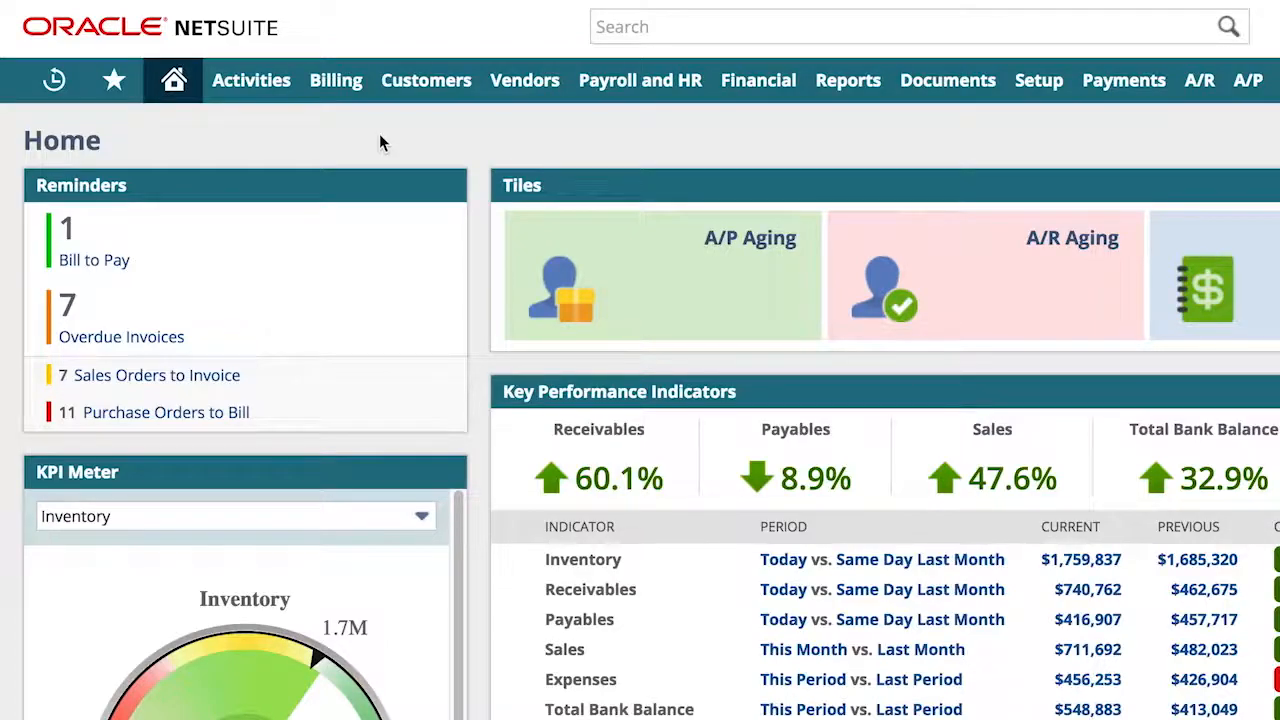
Open the overdue EatonBase invoice from the reminders and start a new task on it titled "Payment needed ASAP"
{"action": "left_click", "coordinate": [162, 338]}
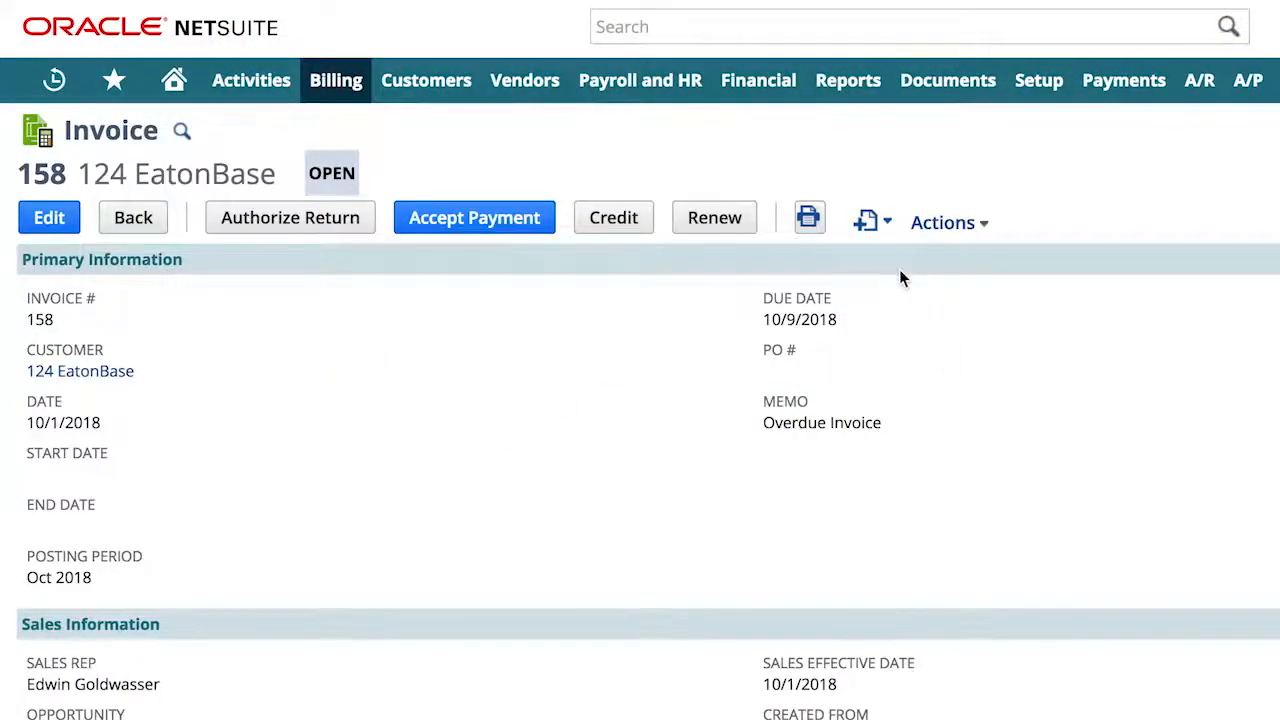
{"action": "left_click", "coordinate": [873, 228]}
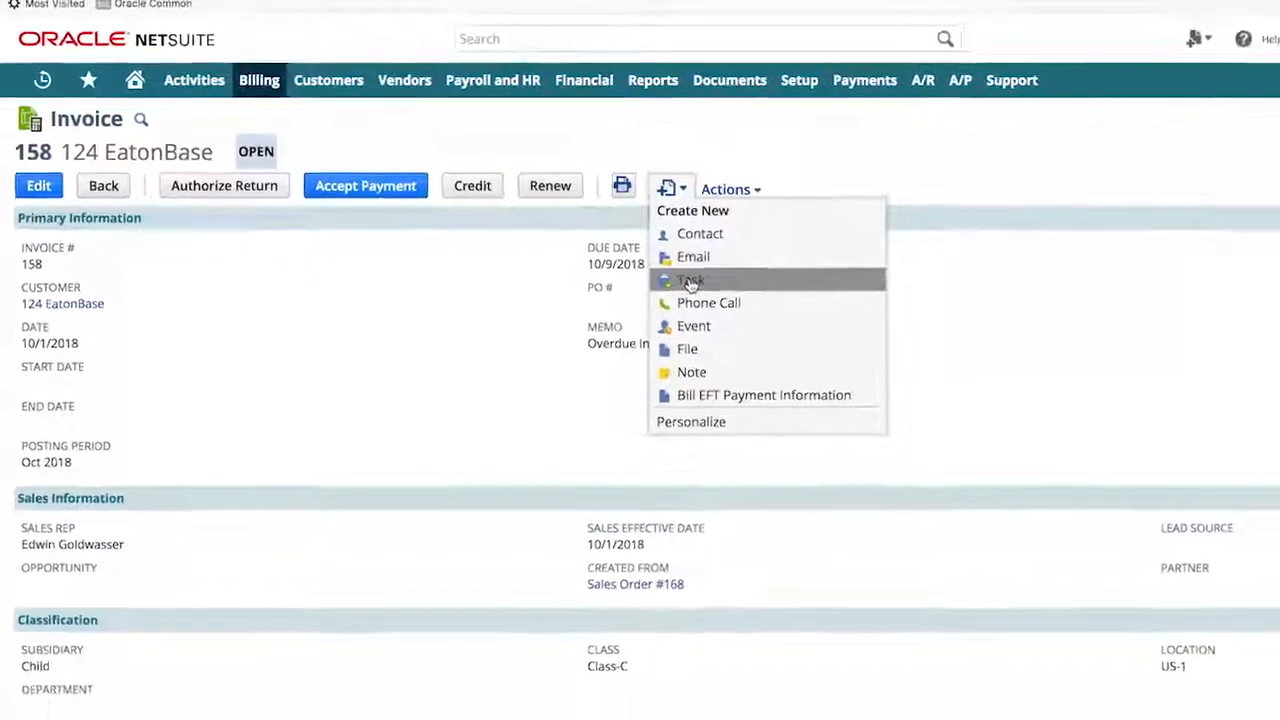
{"action": "left_click", "coordinate": [896, 341]}
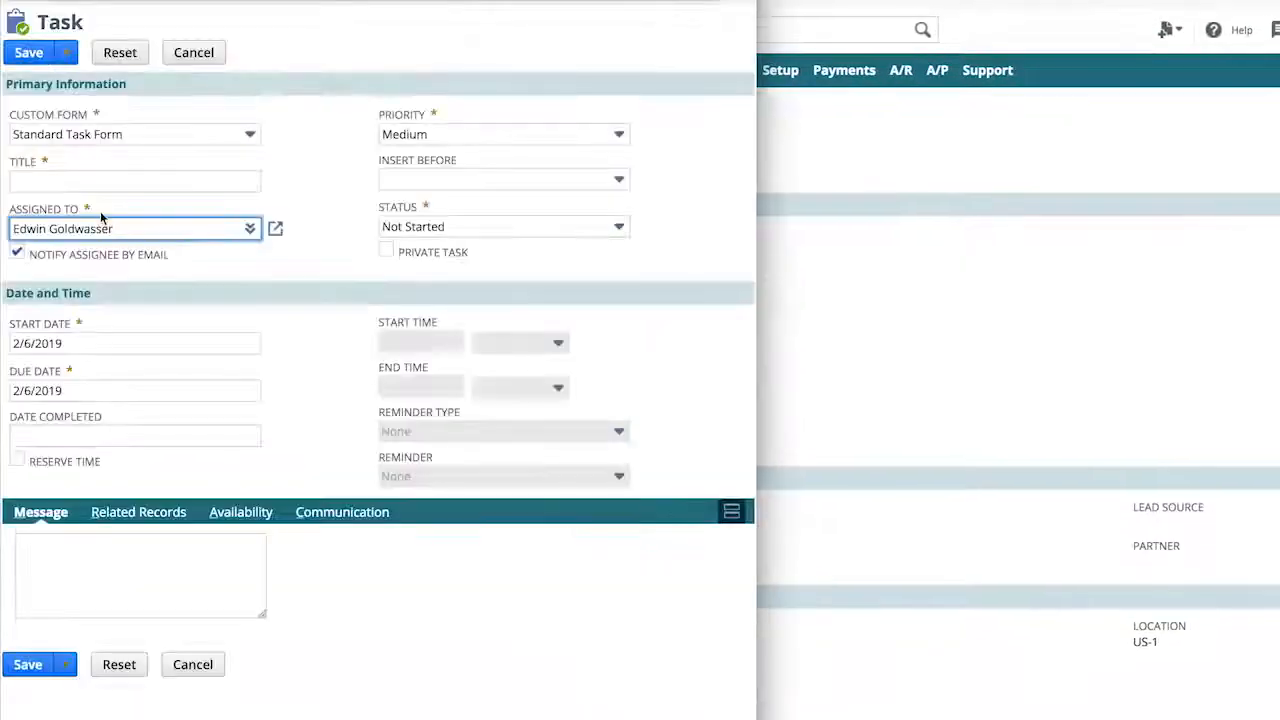
{"action": "left_click", "coordinate": [106, 182]}
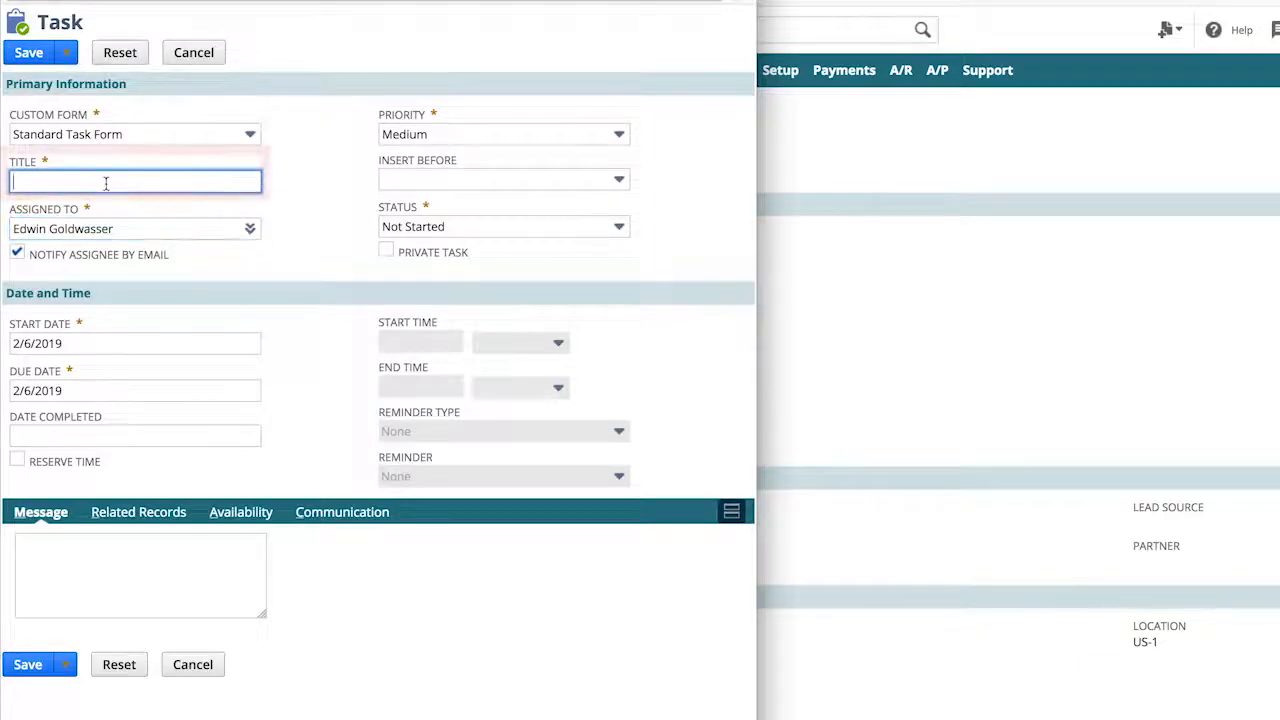
{"action": "type", "text": "Payment needed ASAP"}
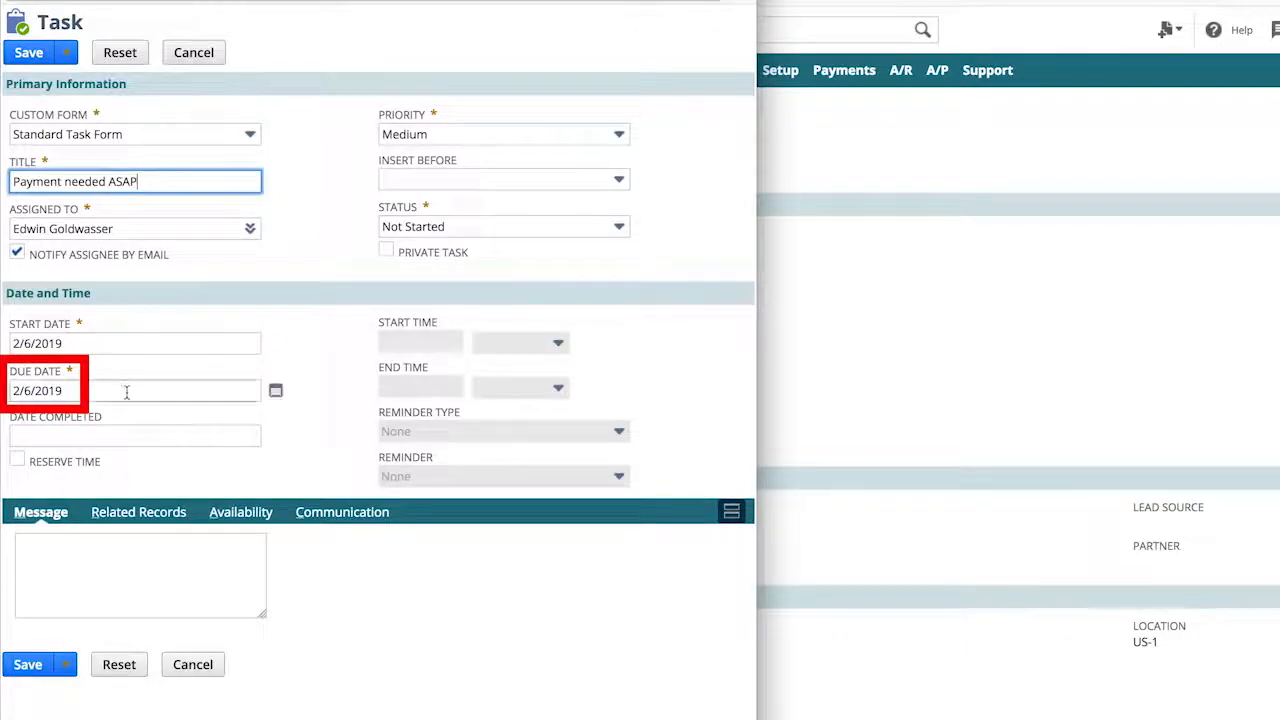
Check the task's related records, add the message "payment terms will change" and save the task
{"action": "left_click", "coordinate": [123, 515]}
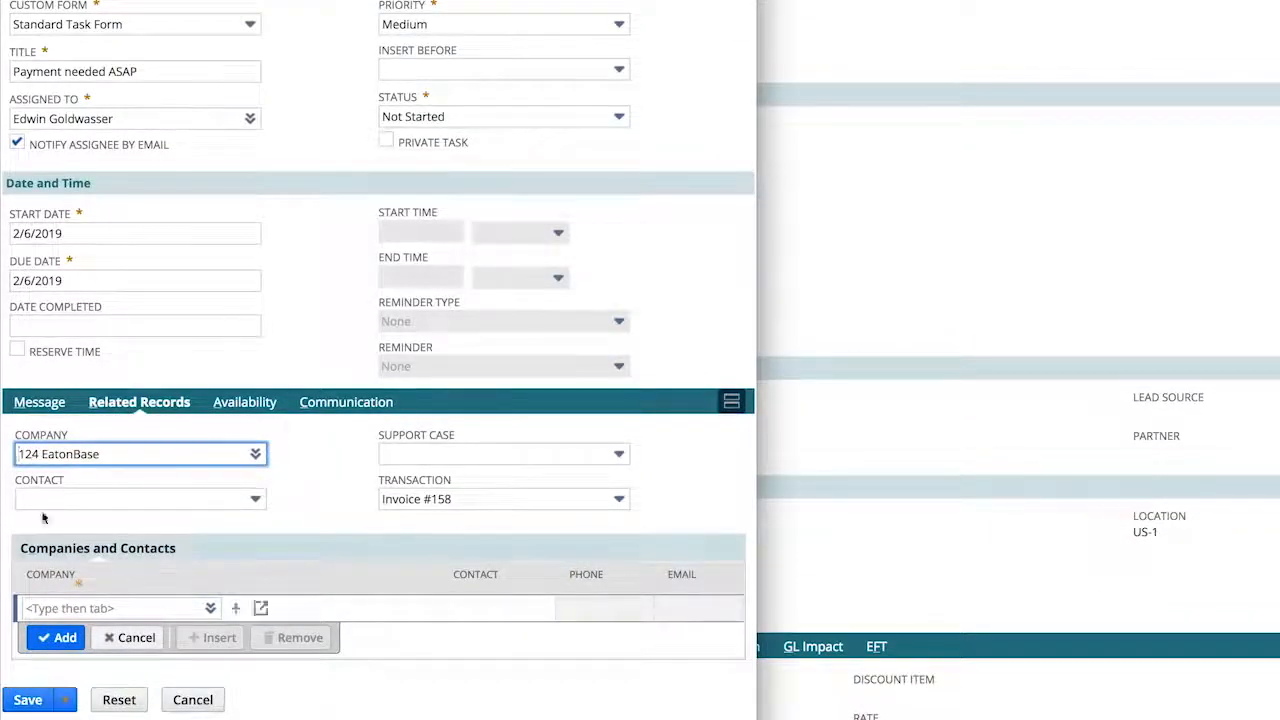
{"action": "left_click", "coordinate": [39, 402]}
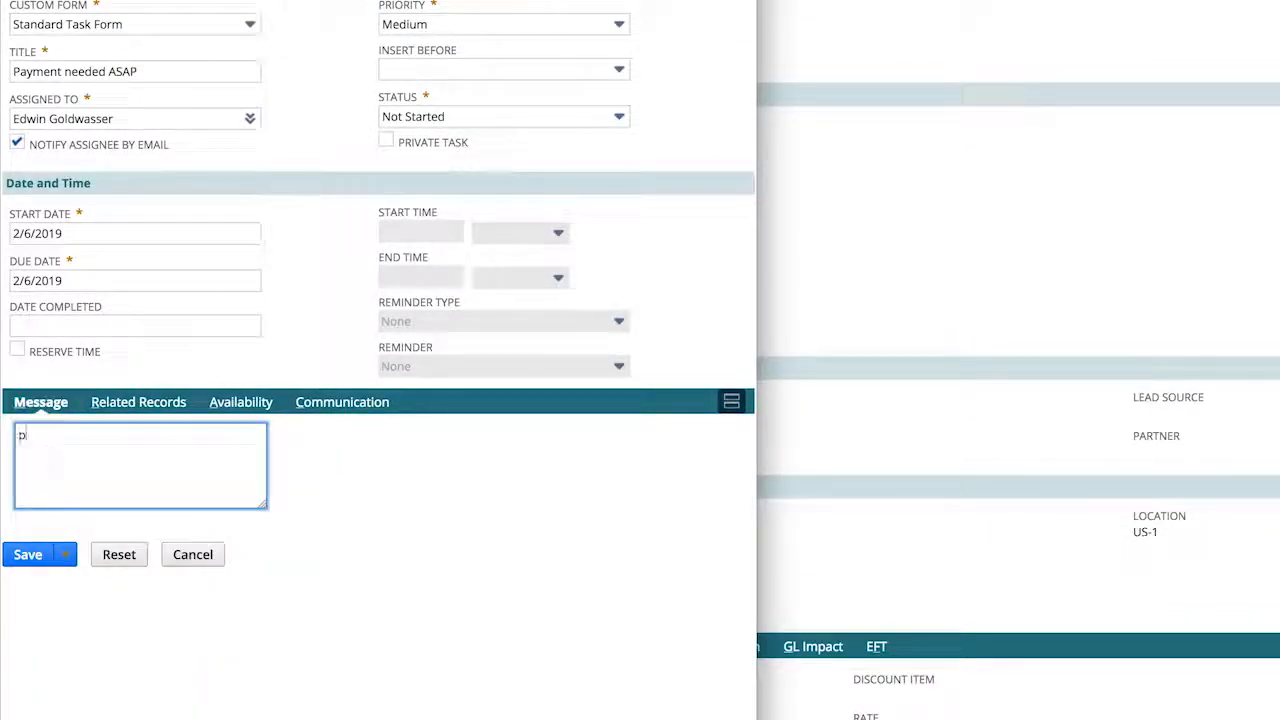
{"action": "type", "text": "payment terms will change"}
{"action": "left_click", "coordinate": [28, 554]}
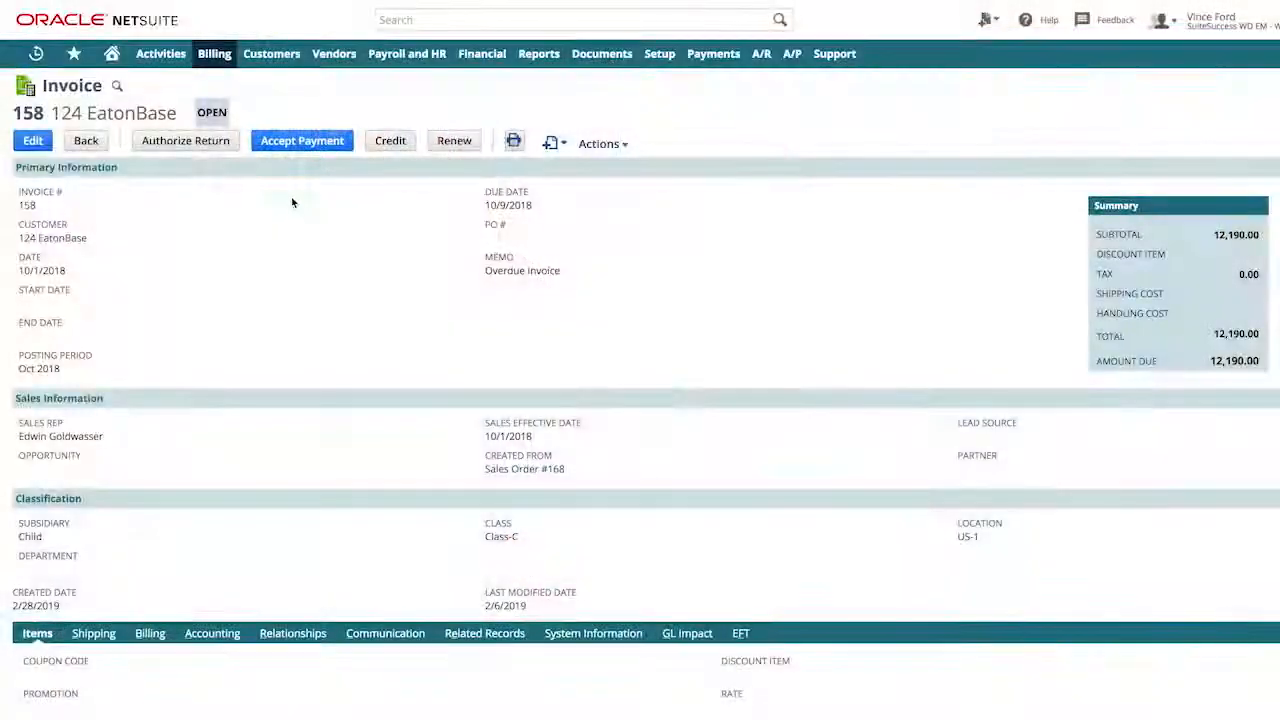
Accept payment for the EatonBase invoice with the payment method Check and check number 22356, and save the payment
{"action": "left_click", "coordinate": [303, 143]}
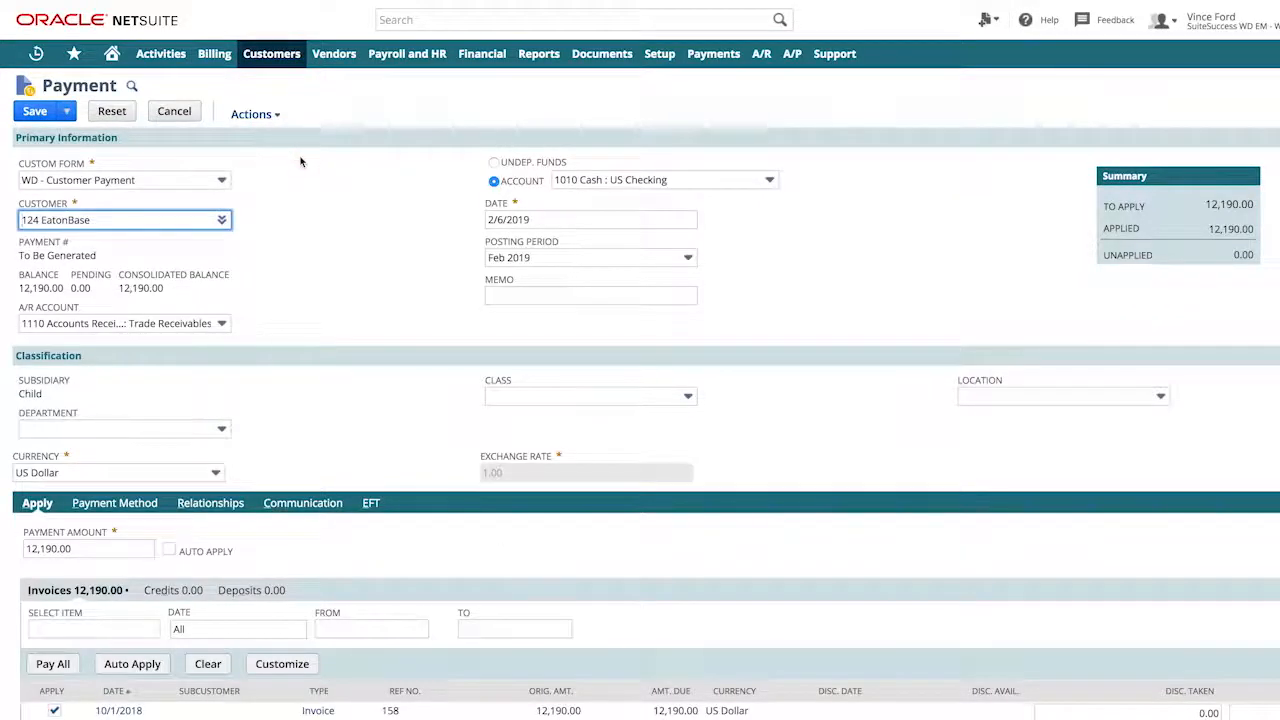
{"action": "left_click", "coordinate": [140, 507]}
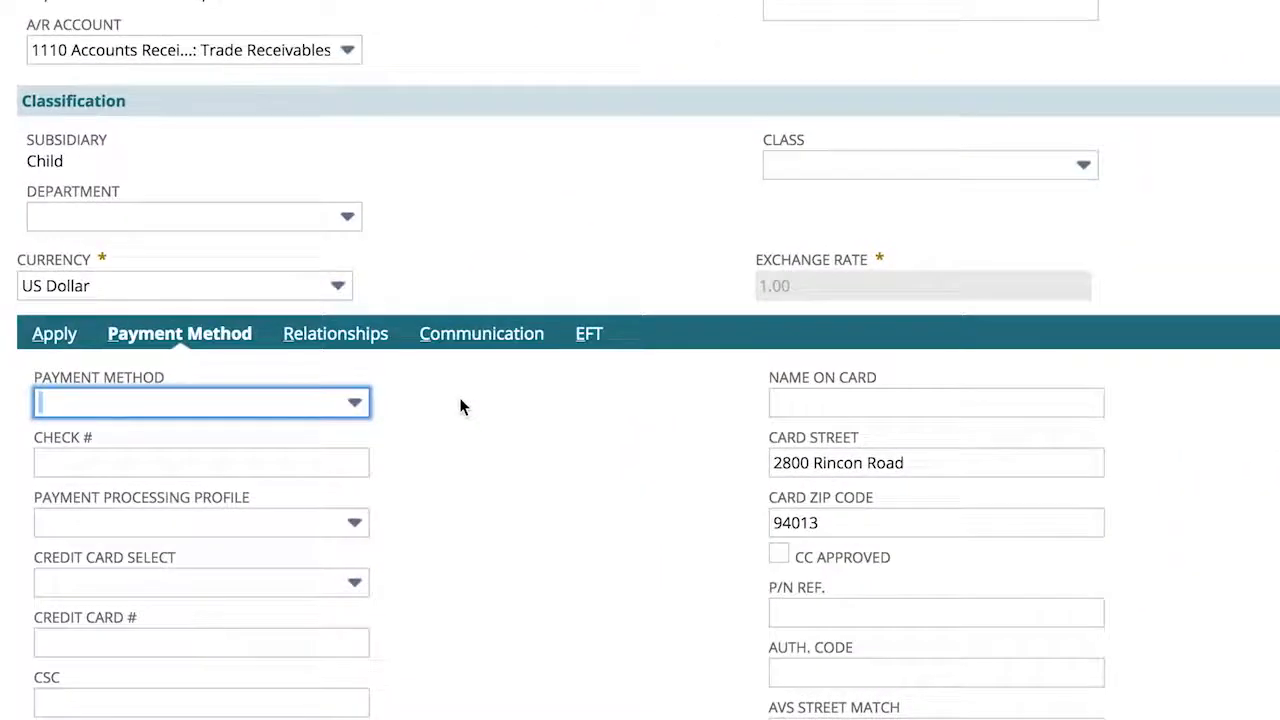
{"action": "left_click", "coordinate": [280, 408]}
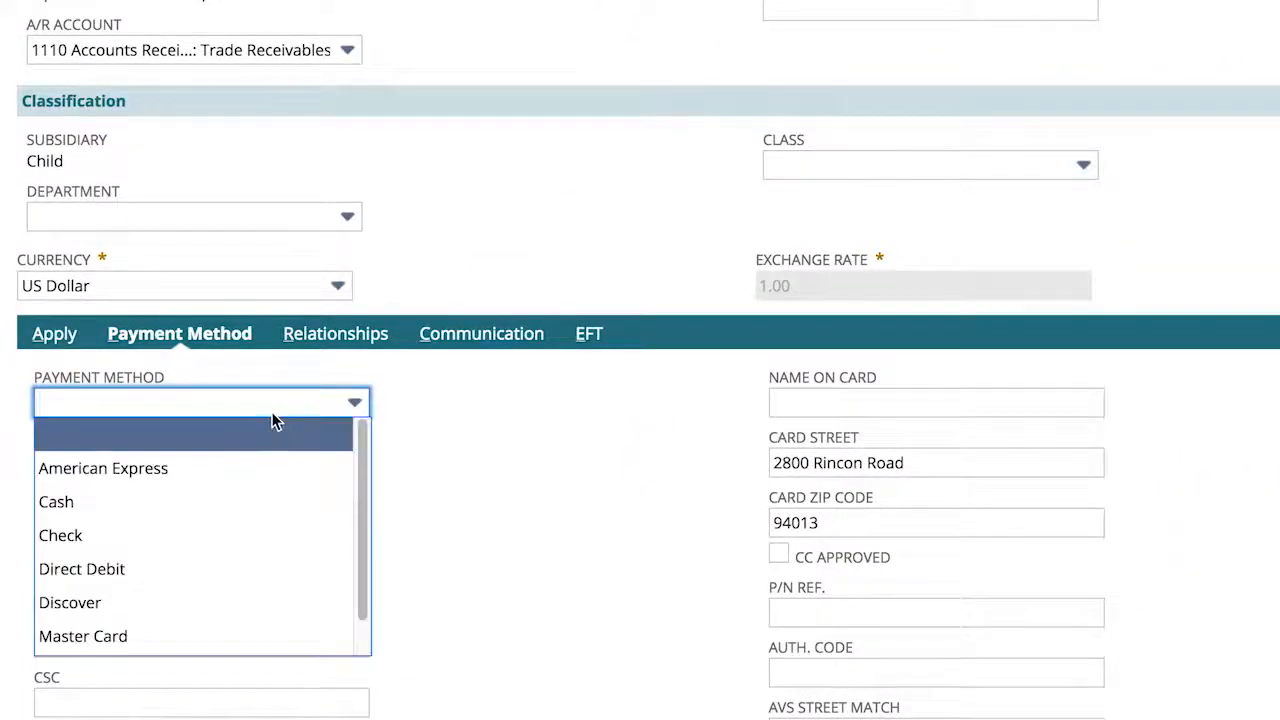
{"action": "left_click", "coordinate": [269, 536]}
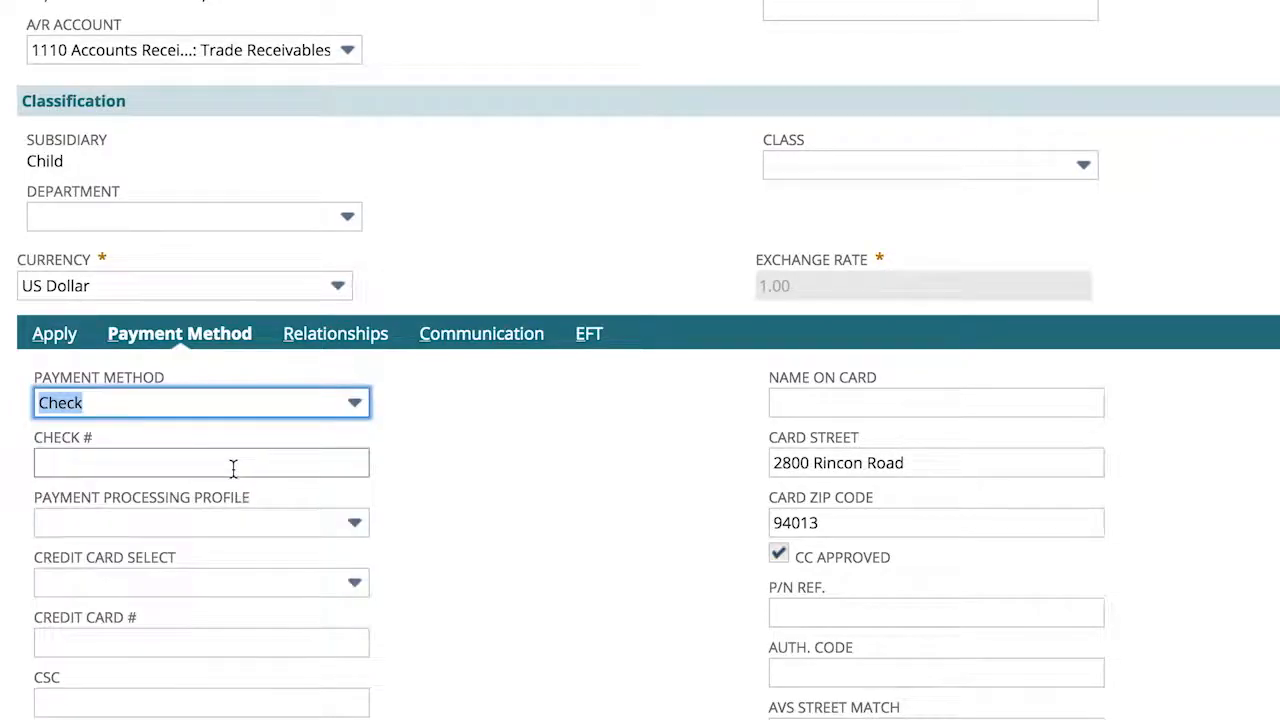
{"action": "left_click", "coordinate": [235, 465]}
{"action": "type", "text": "22356"}
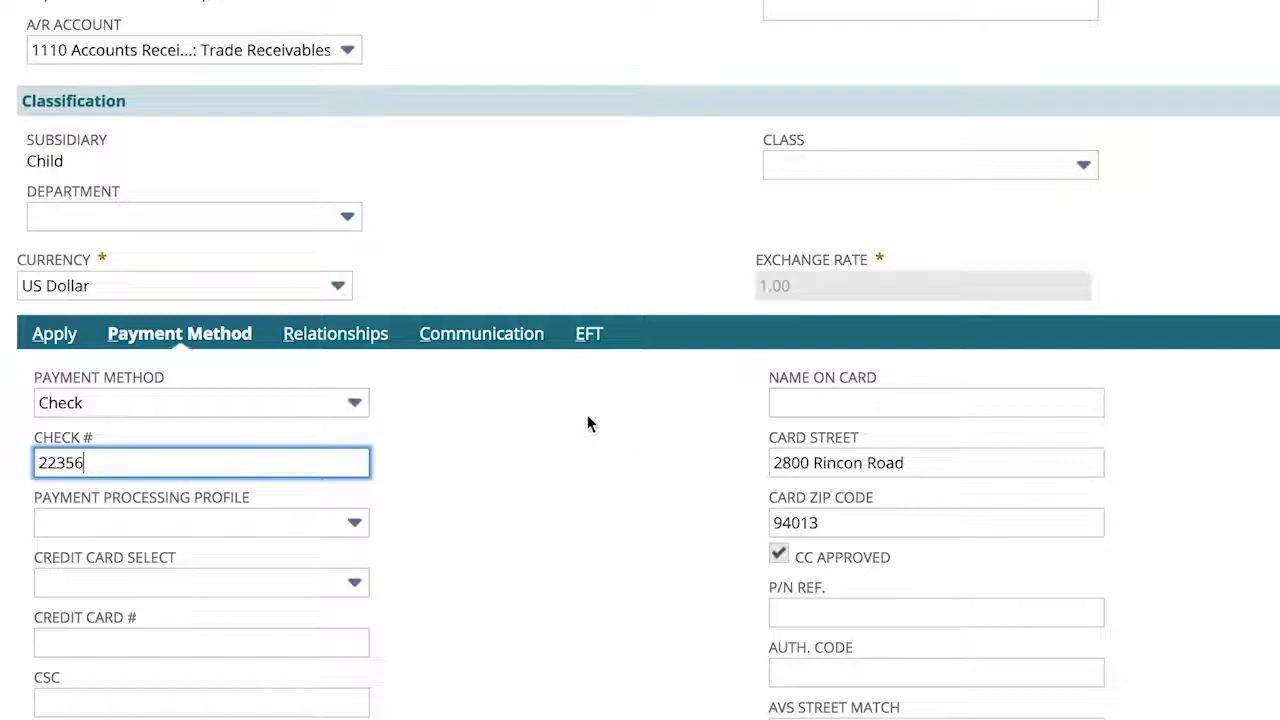
{"action": "left_click", "coordinate": [586, 424]}
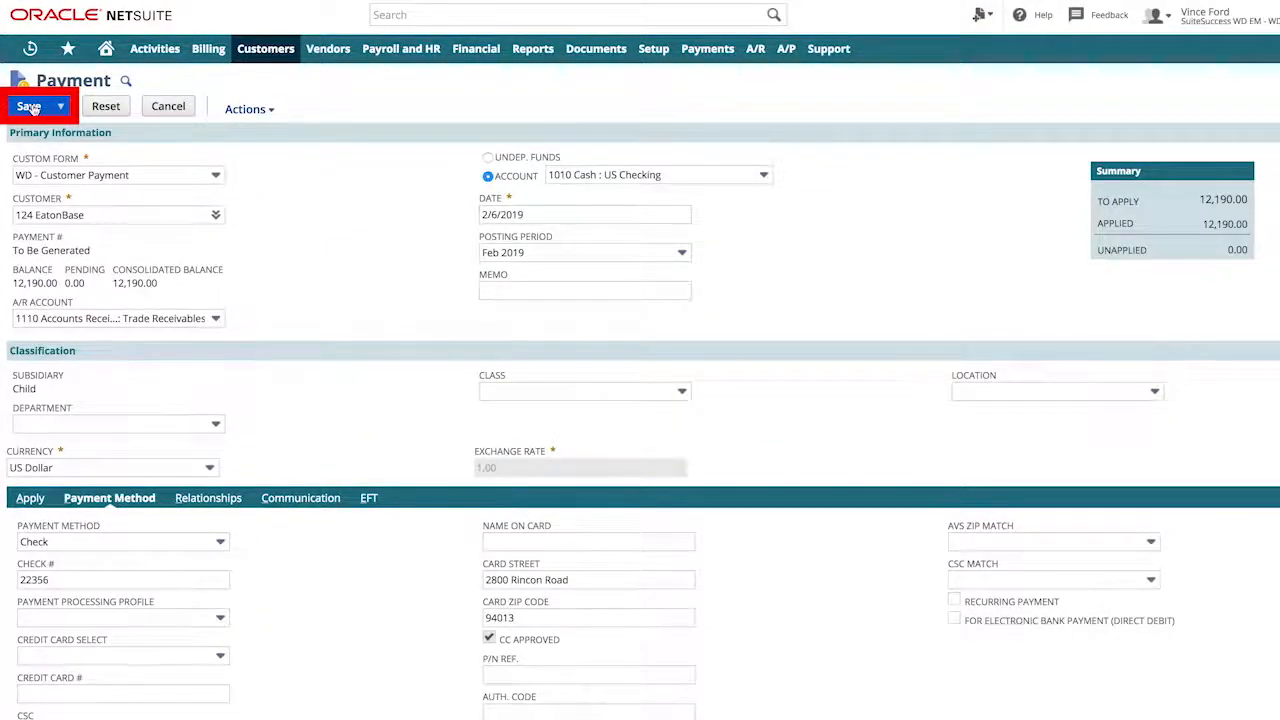
{"action": "left_click", "coordinate": [30, 108]}
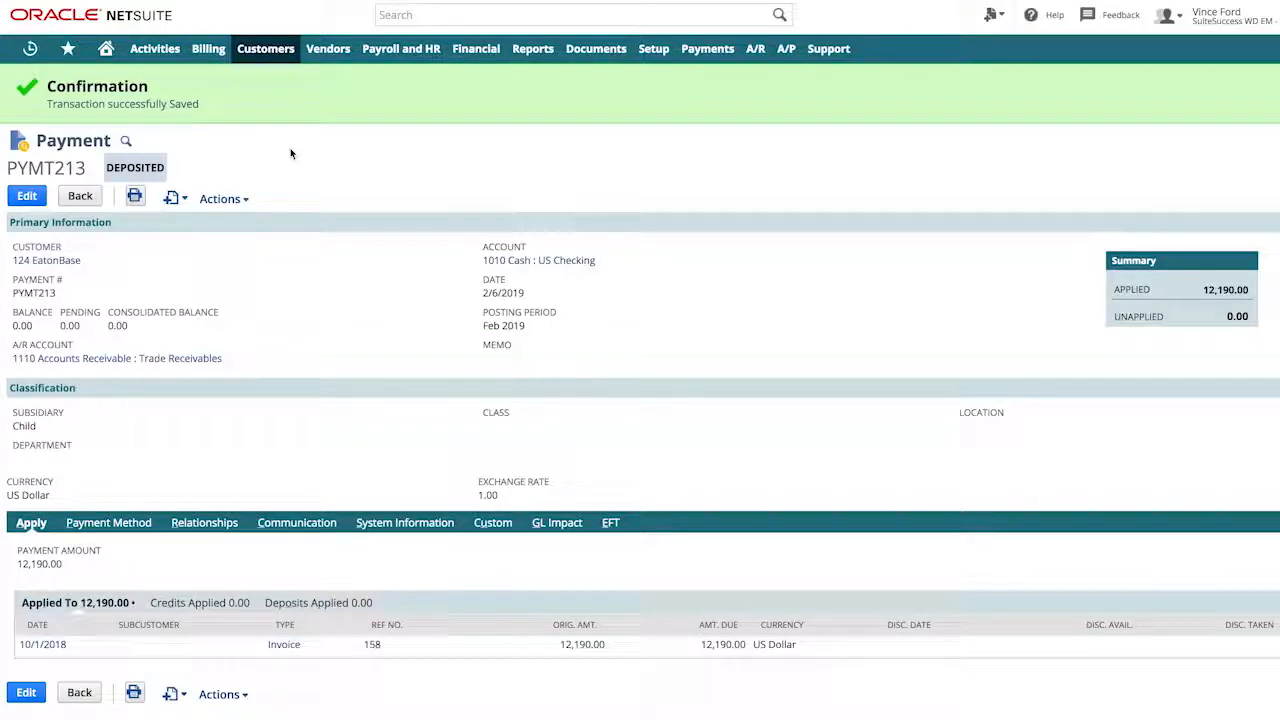
Open the GL impact of the saved EatonBase payment
{"action": "mouse_move", "coordinate": [246, 196]}
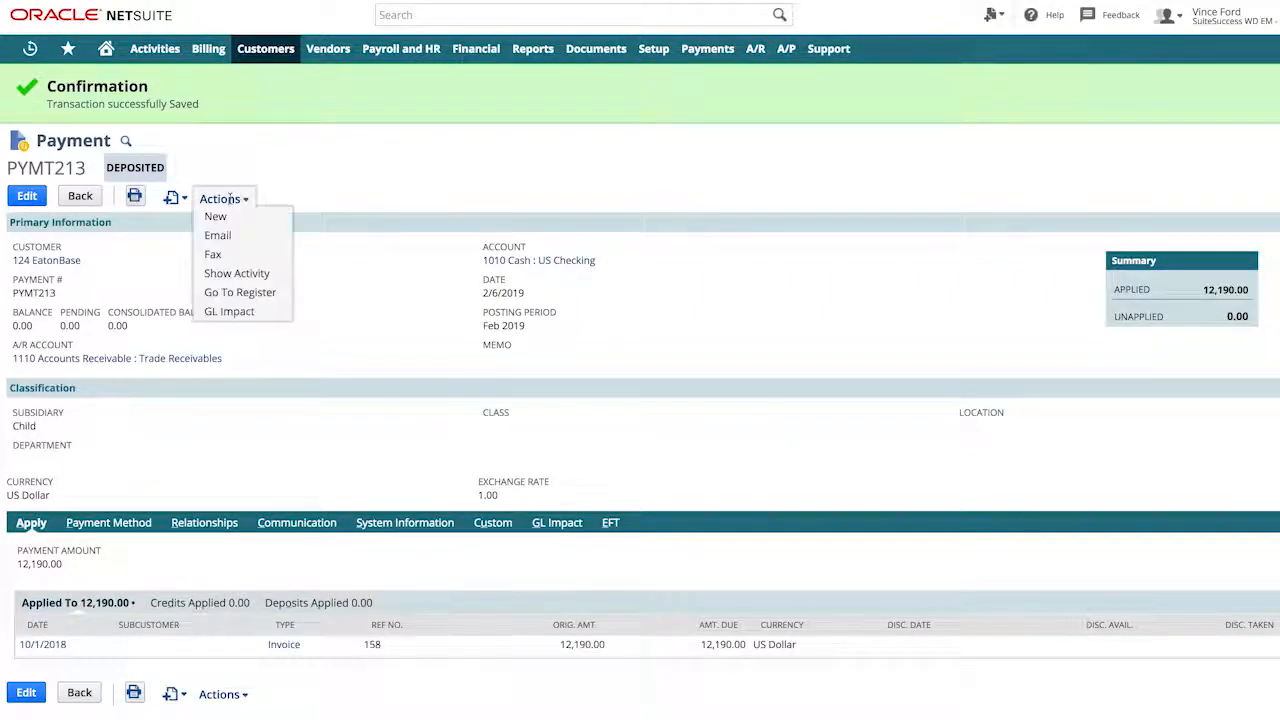
{"action": "left_click", "coordinate": [241, 310]}
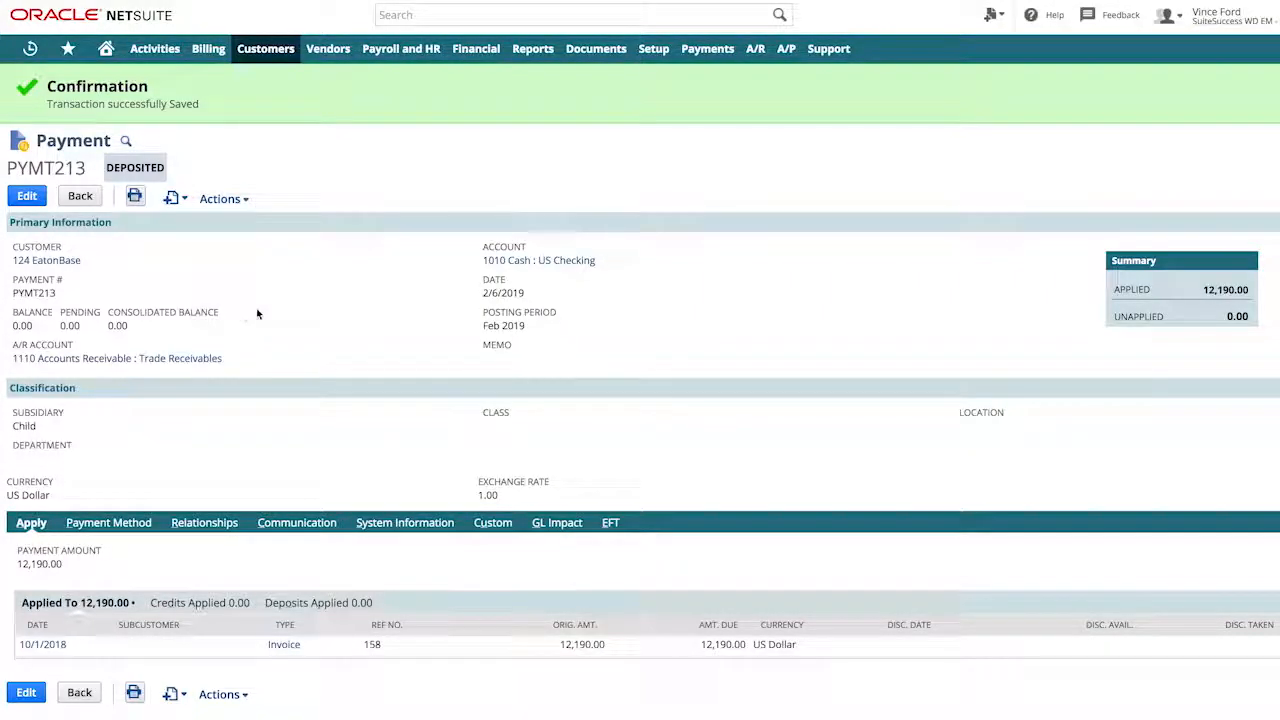